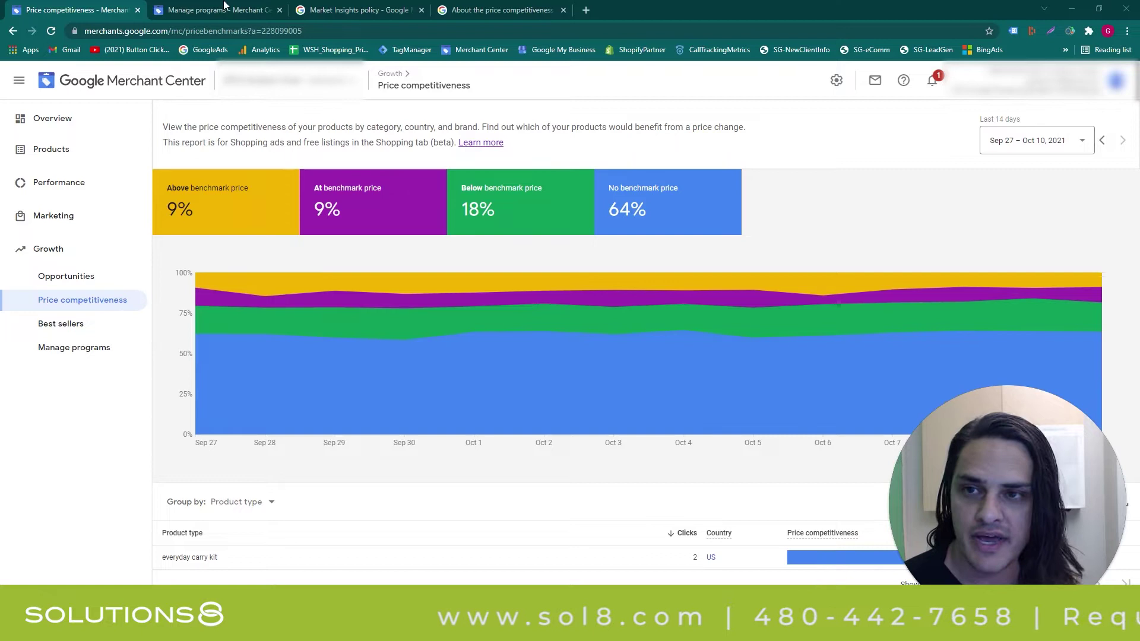
Look at the Market Insights program page, then return to the price competitiveness report.
{"action": "left_click", "coordinate": [224, 6]}
{"action": "left_click", "coordinate": [492, 299]}
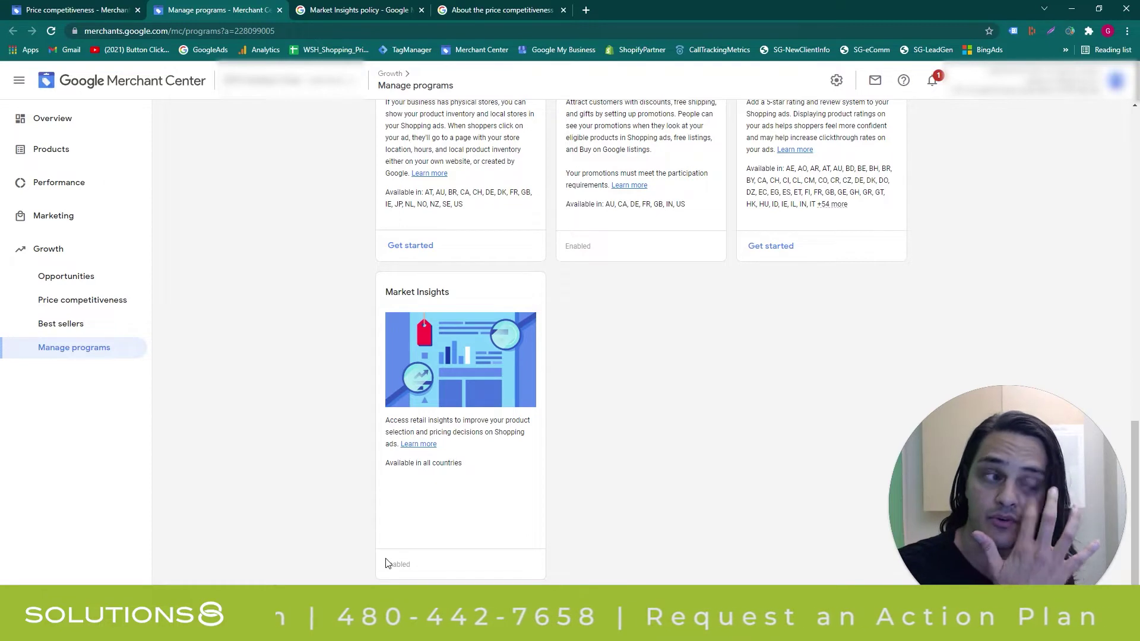
{"action": "left_click", "coordinate": [34, 11]}
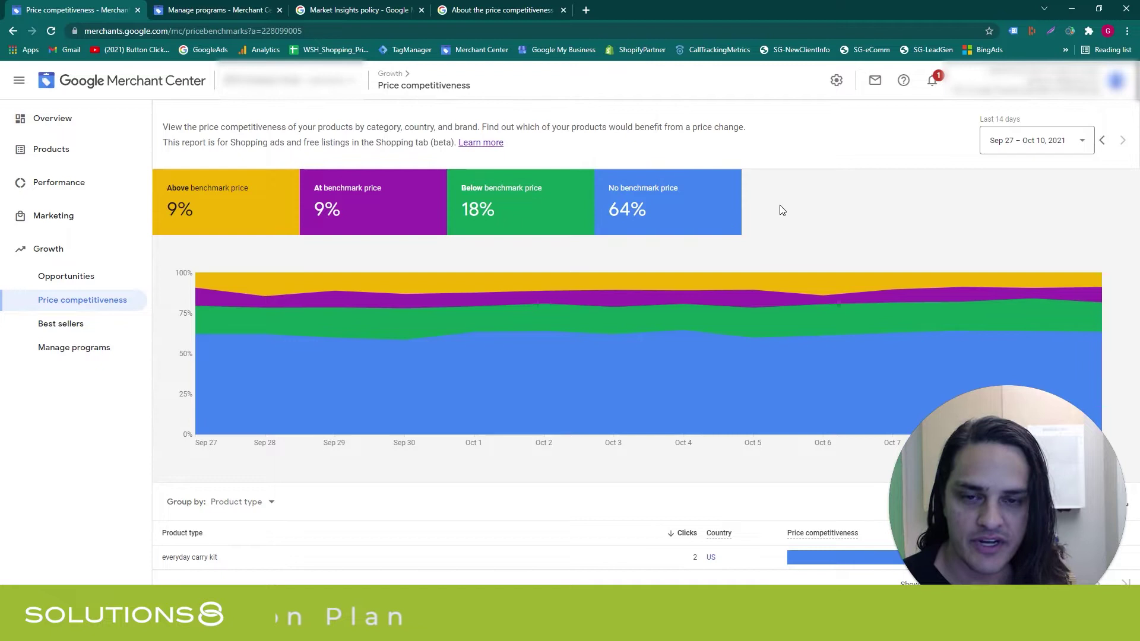
Switch the report period to Last 30 days, then to All time (Oct 5, 2020 – Oct 10, 2021).
{"action": "mouse_move", "coordinate": [224, 231]}
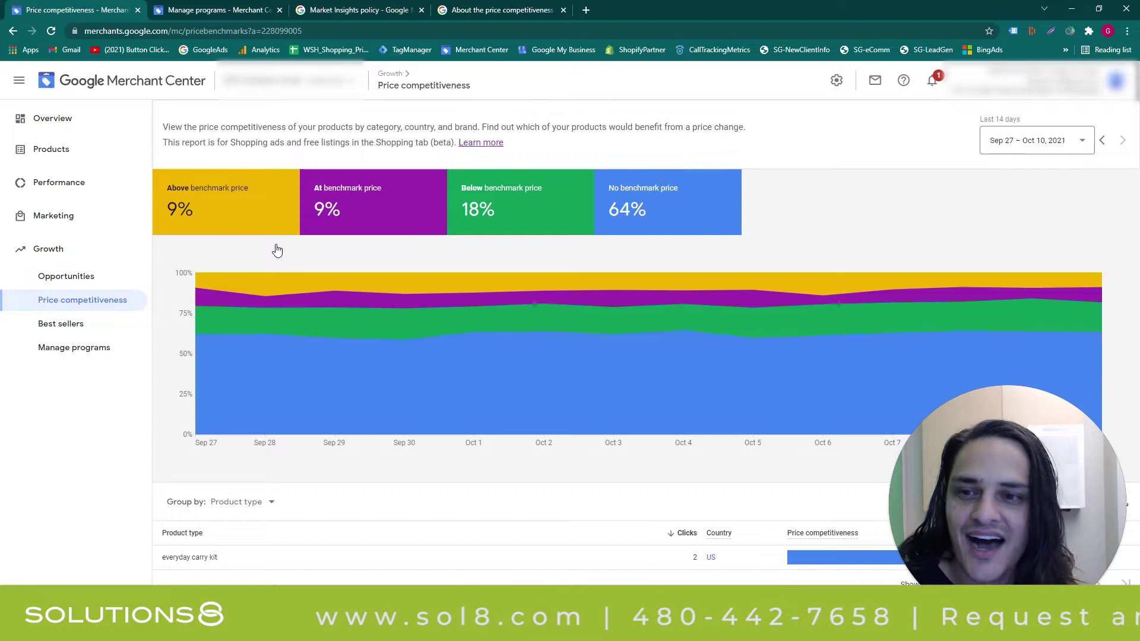
{"action": "mouse_move", "coordinate": [271, 237]}
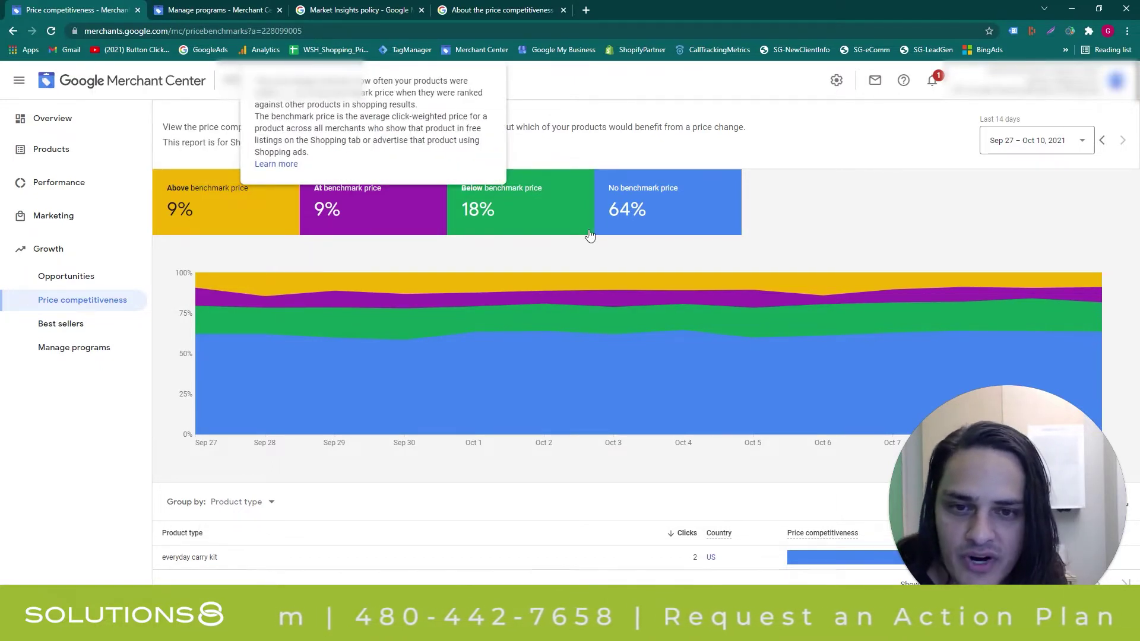
{"action": "mouse_move", "coordinate": [556, 221]}
{"action": "mouse_move", "coordinate": [656, 221]}
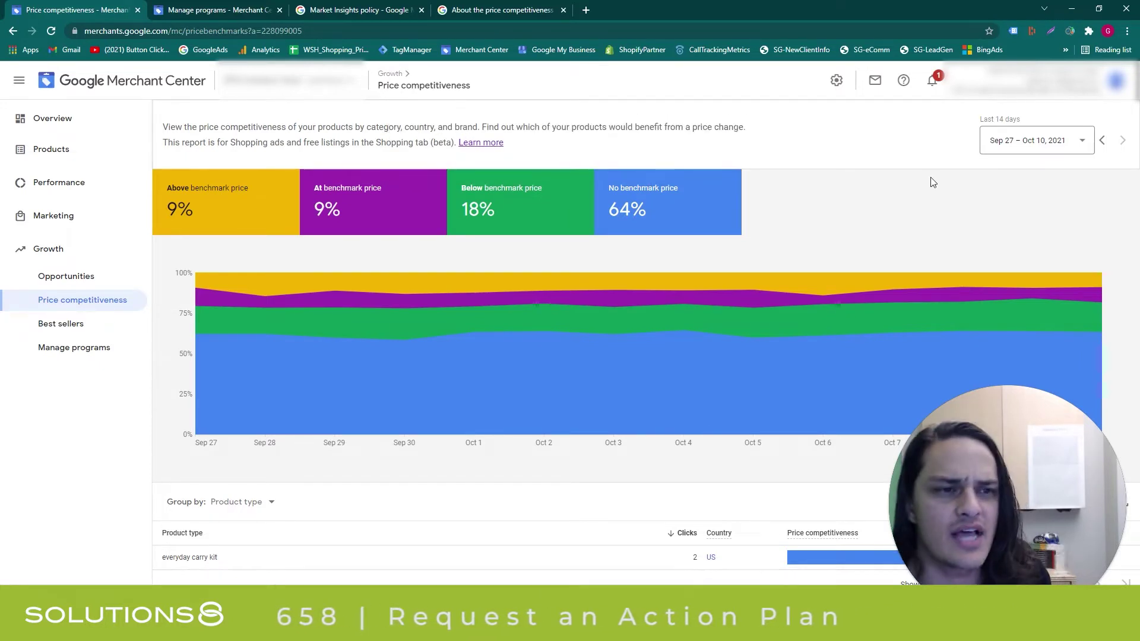
{"action": "left_click", "coordinate": [1003, 147]}
{"action": "left_click", "coordinate": [948, 229]}
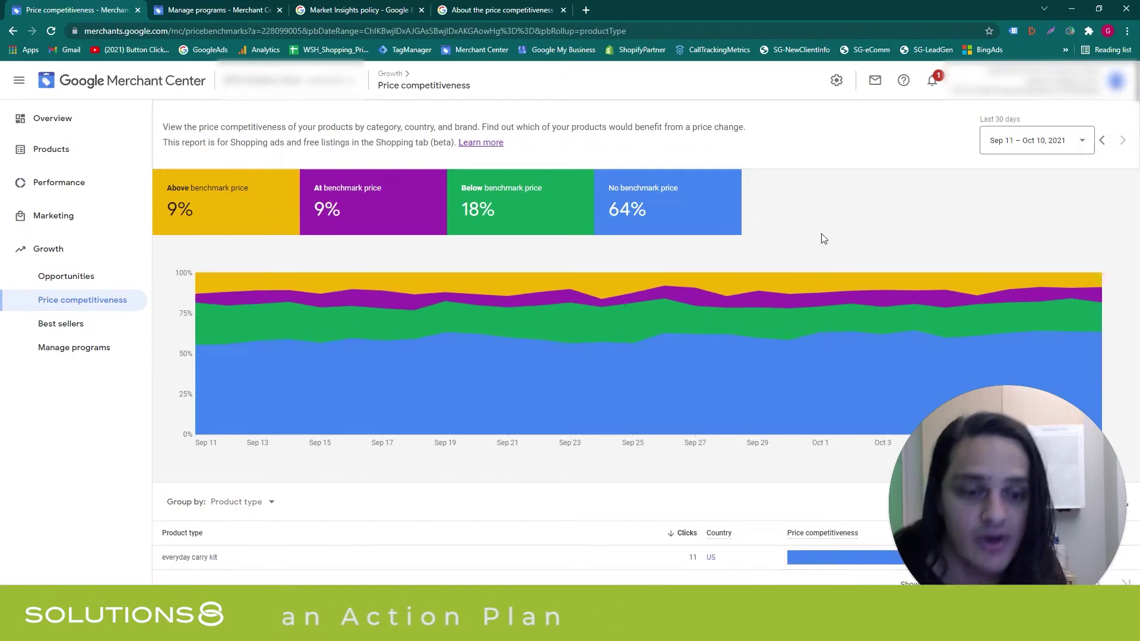
{"action": "left_click", "coordinate": [1051, 142]}
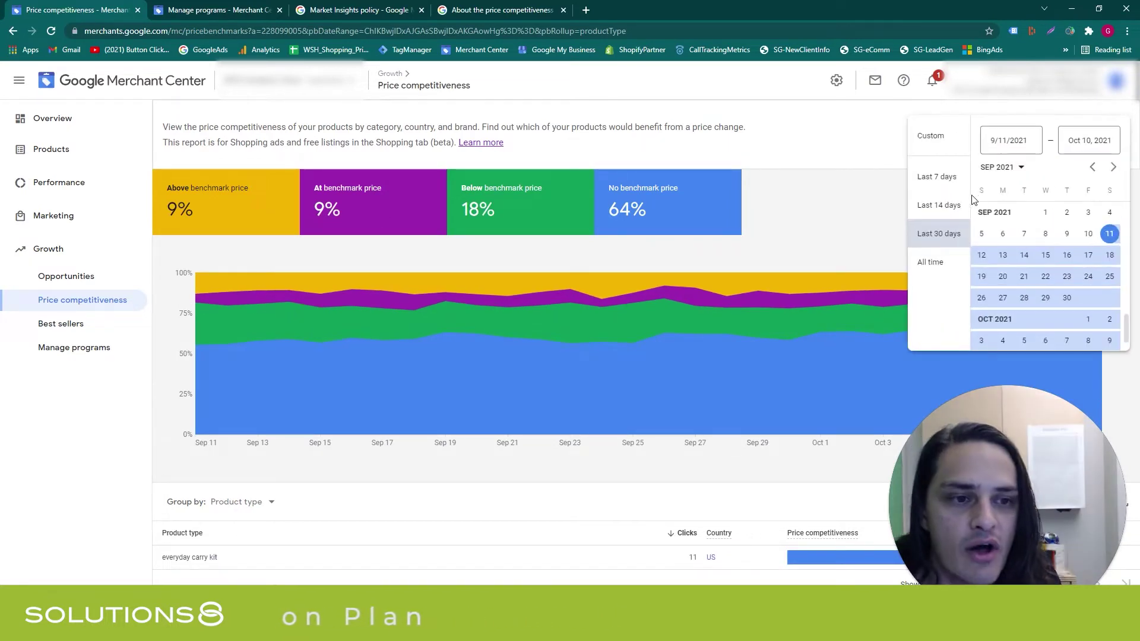
{"action": "left_click", "coordinate": [931, 265]}
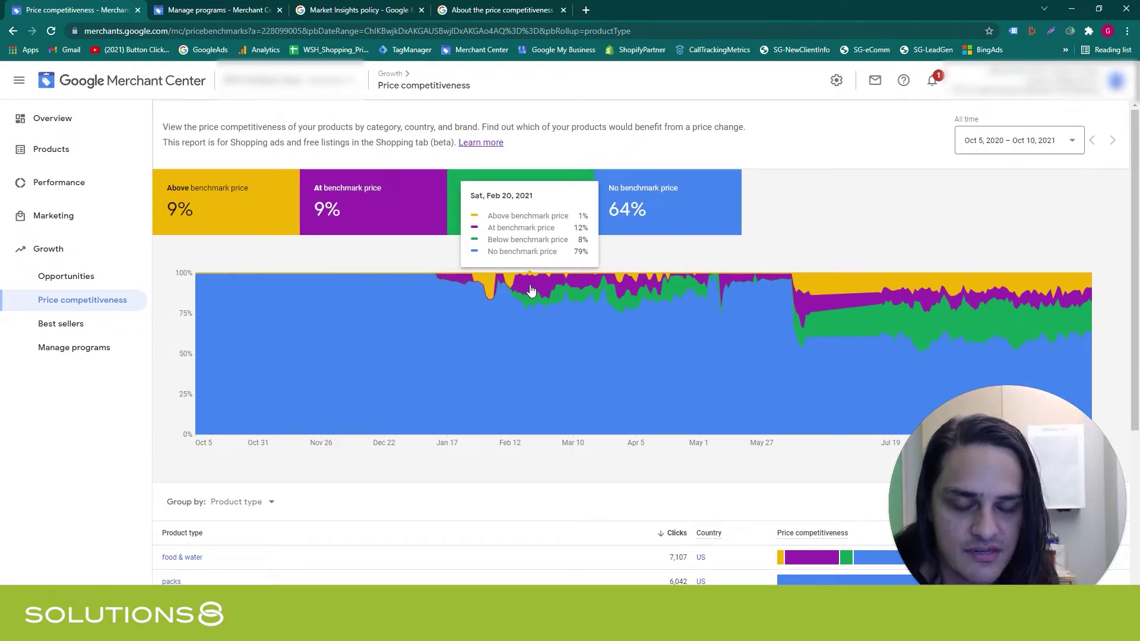
{"action": "mouse_move", "coordinate": [686, 222]}
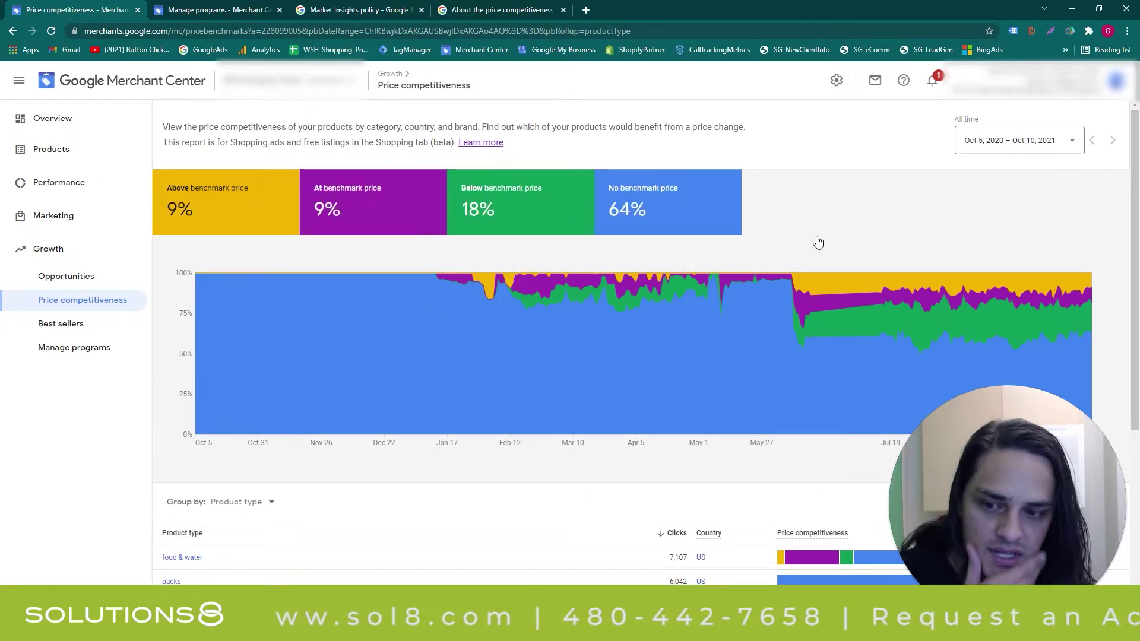
Group the price competitiveness table by brand.
{"action": "scroll", "coordinate": [819, 243], "scroll_direction": "down", "scroll_amount": 3}
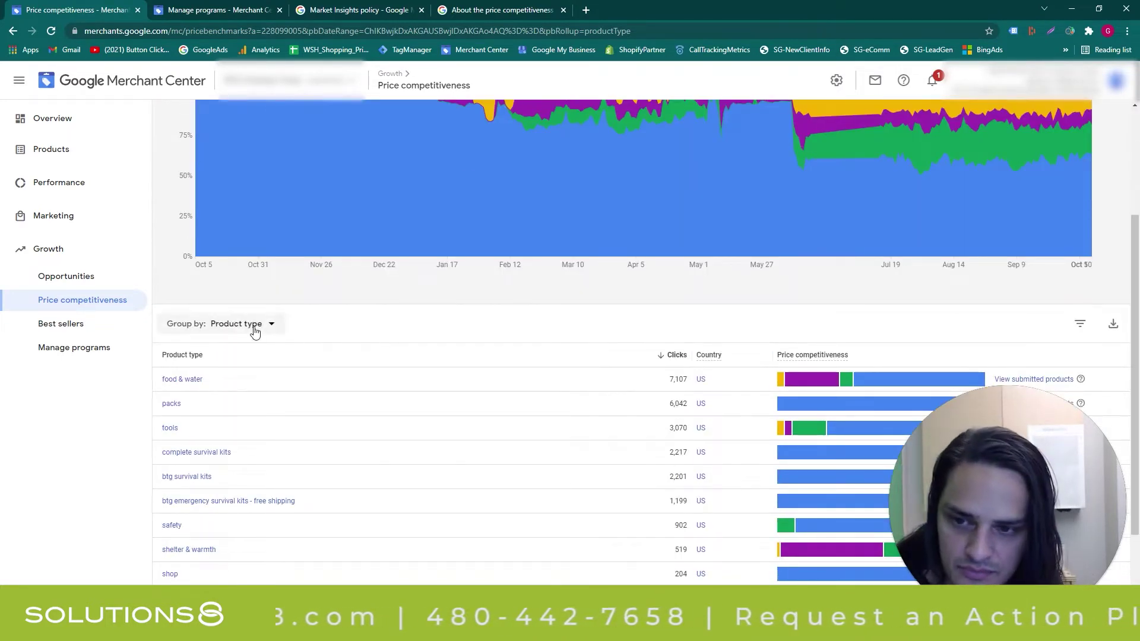
{"action": "left_click", "coordinate": [255, 330]}
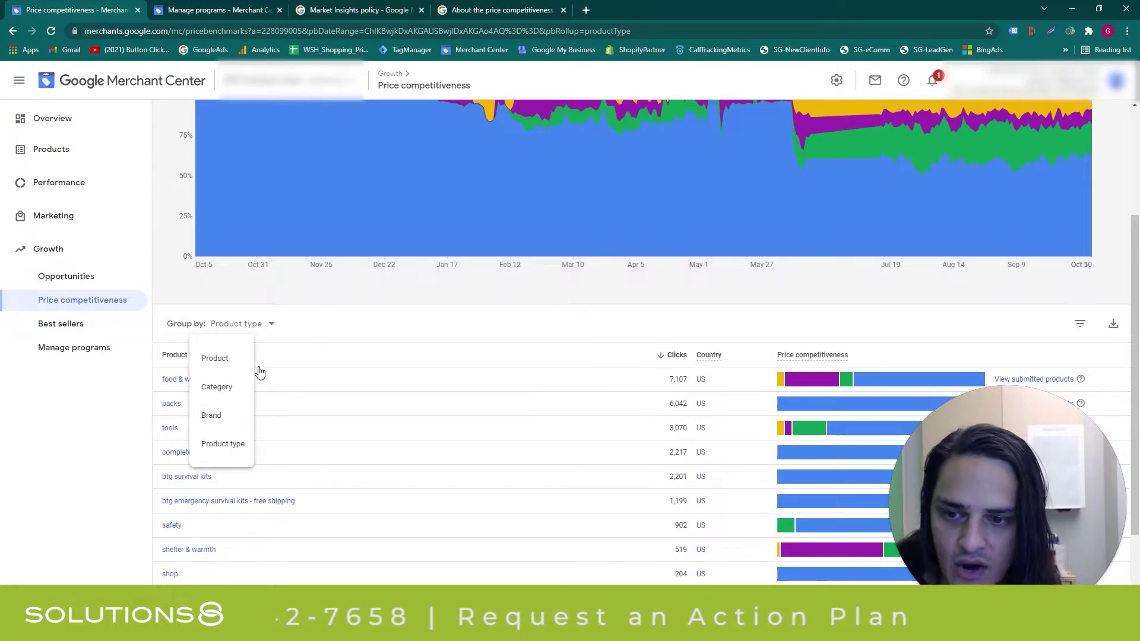
{"action": "left_click", "coordinate": [218, 415]}
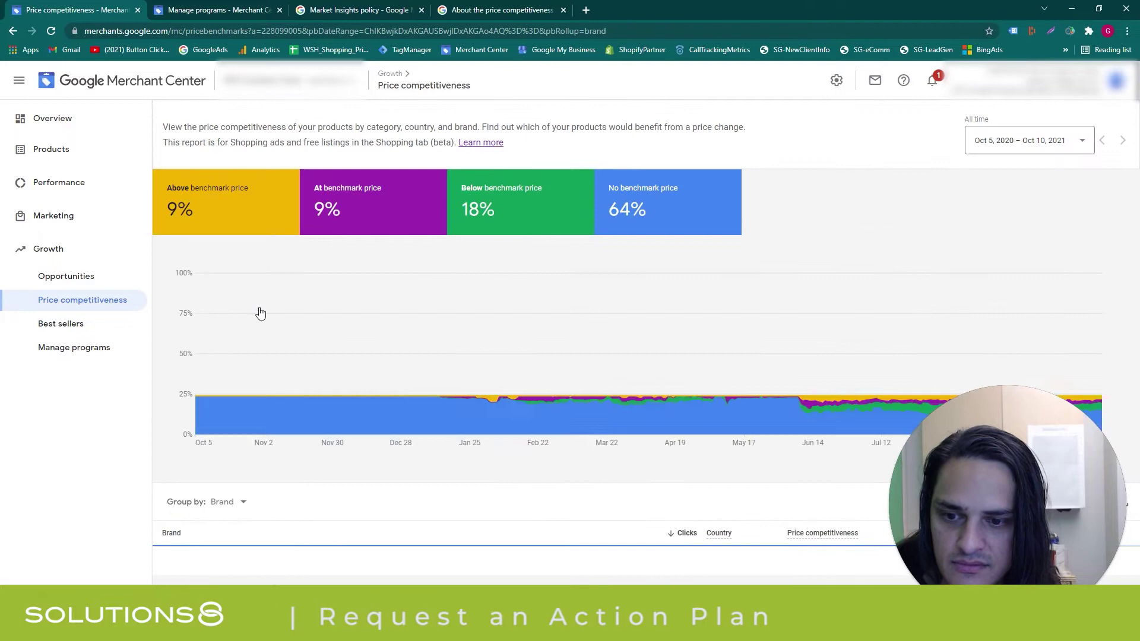
{"action": "left_click", "coordinate": [223, 502]}
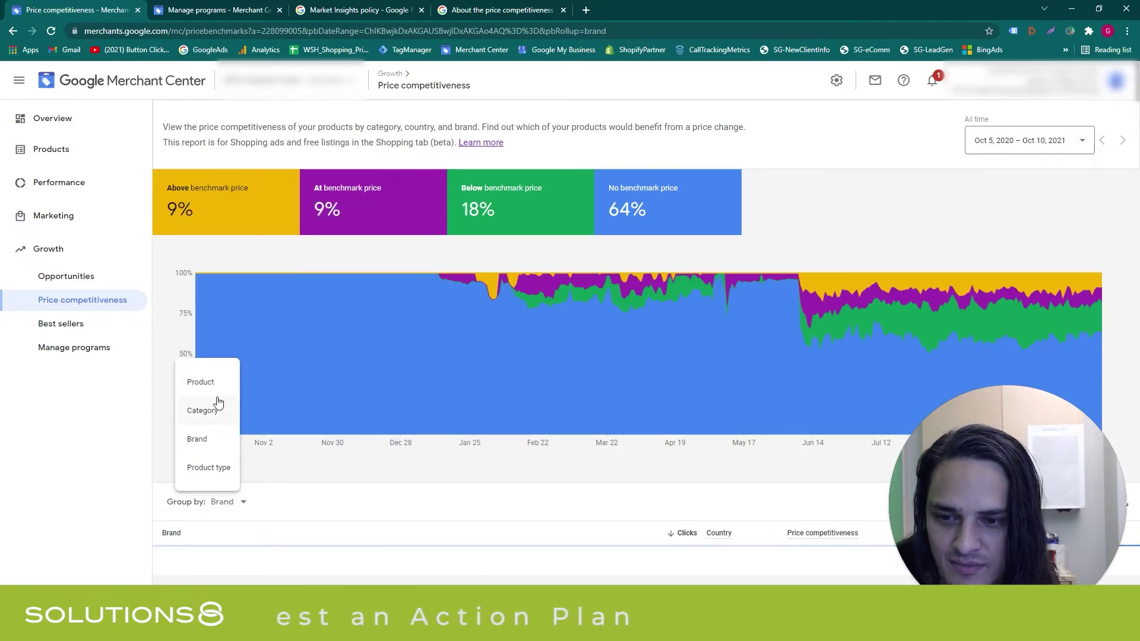
{"action": "left_click", "coordinate": [330, 522]}
Regroup the table by category and scroll through the clicks-sorted rows.
{"action": "scroll", "coordinate": [329, 521], "scroll_direction": "down", "scroll_amount": 15}
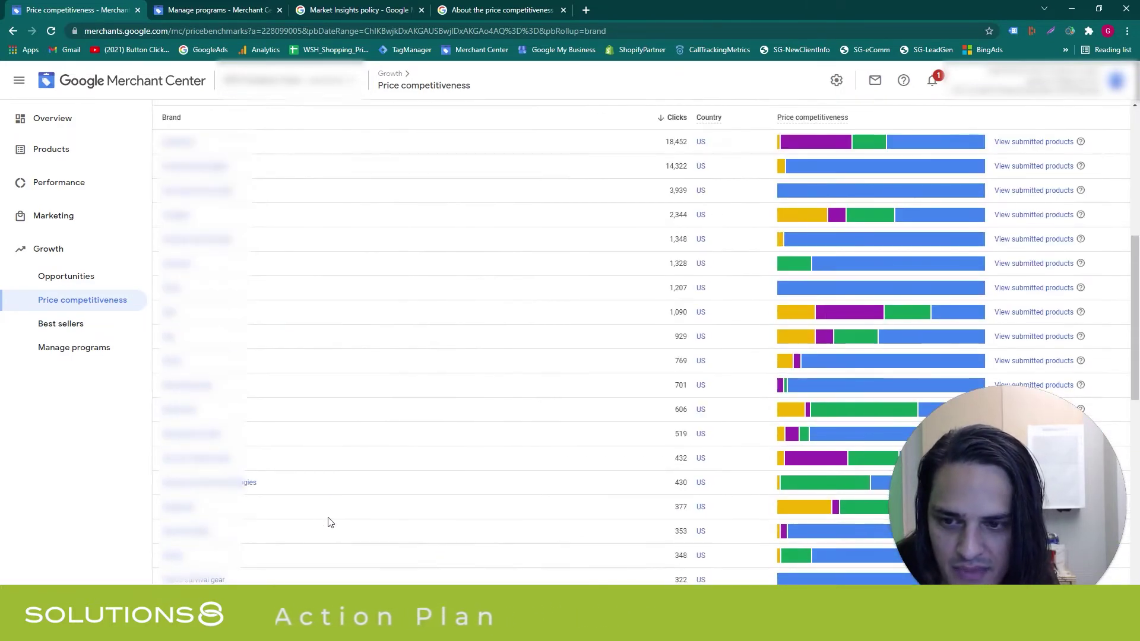
{"action": "scroll", "coordinate": [247, 575], "scroll_direction": "up", "scroll_amount": 11}
{"action": "scroll", "coordinate": [247, 576], "scroll_direction": "up", "scroll_amount": 5}
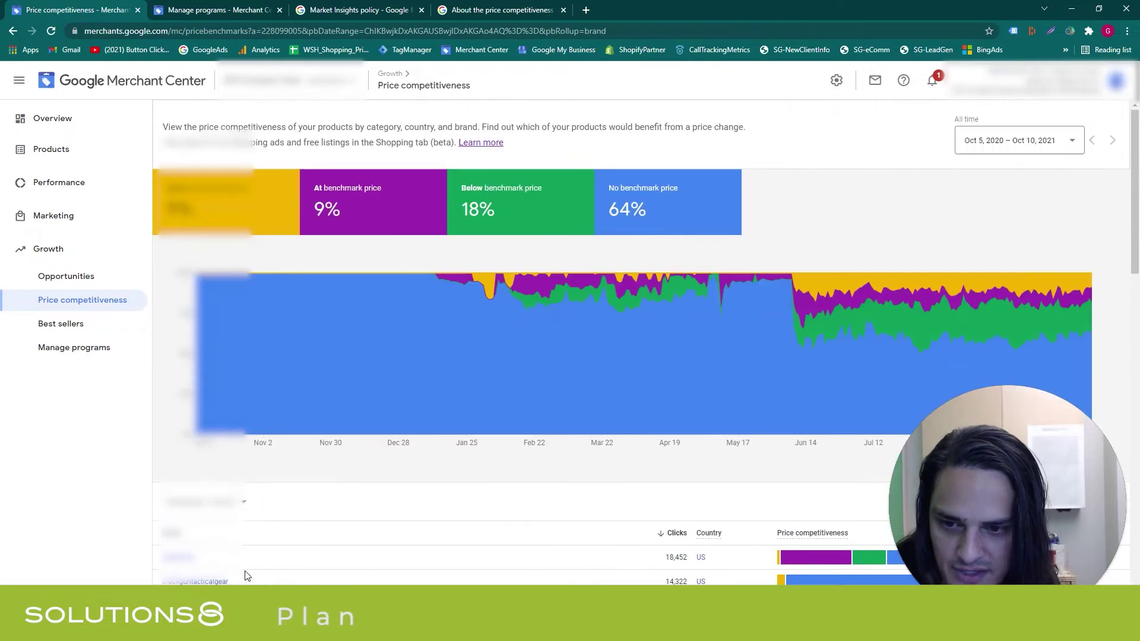
{"action": "left_click", "coordinate": [231, 502]}
{"action": "left_click", "coordinate": [228, 416]}
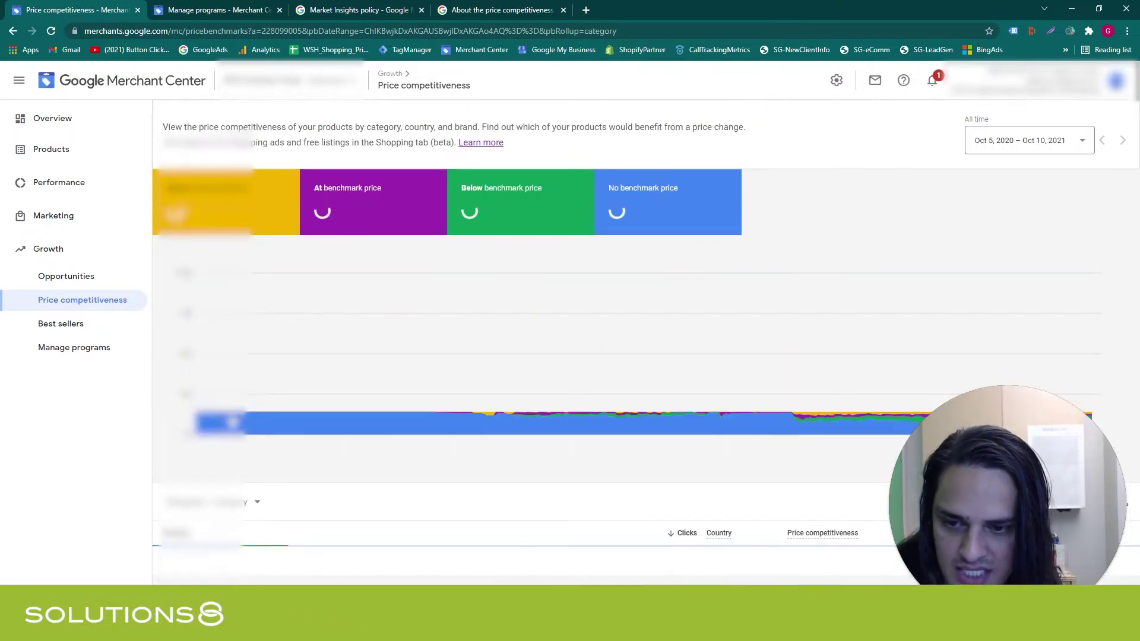
{"action": "scroll", "coordinate": [335, 484], "scroll_direction": "down", "scroll_amount": 1}
{"action": "scroll", "coordinate": [335, 484], "scroll_direction": "down", "scroll_amount": 5}
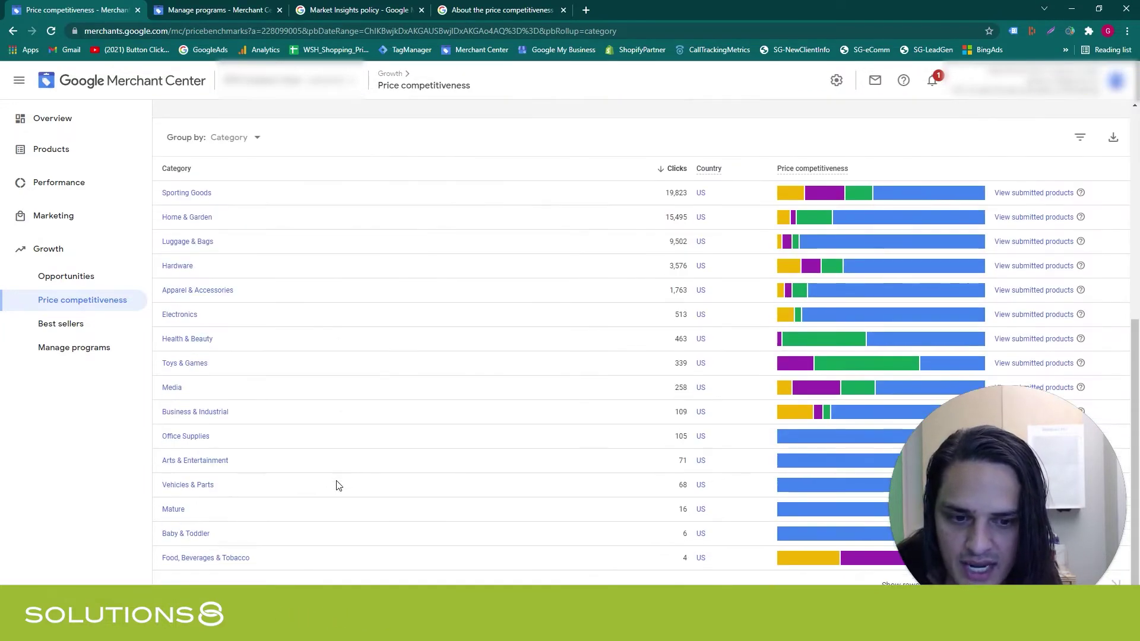
{"action": "scroll", "coordinate": [476, 415], "scroll_direction": "up", "scroll_amount": 1}
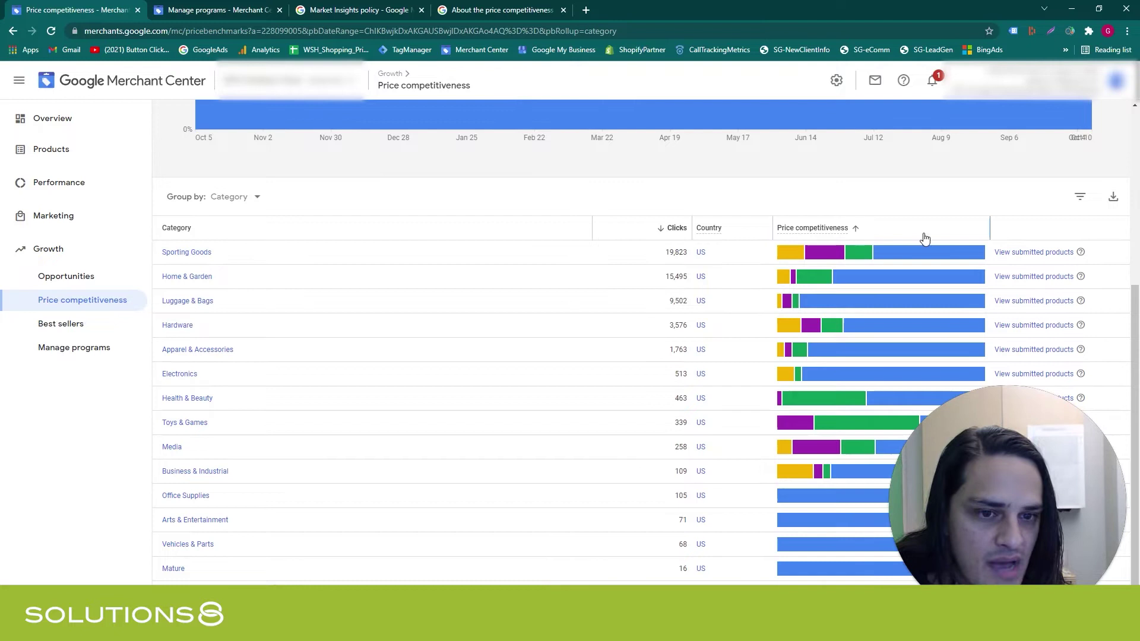
{"action": "scroll", "coordinate": [586, 257], "scroll_direction": "up", "scroll_amount": 2}
{"action": "left_click", "coordinate": [248, 317]}
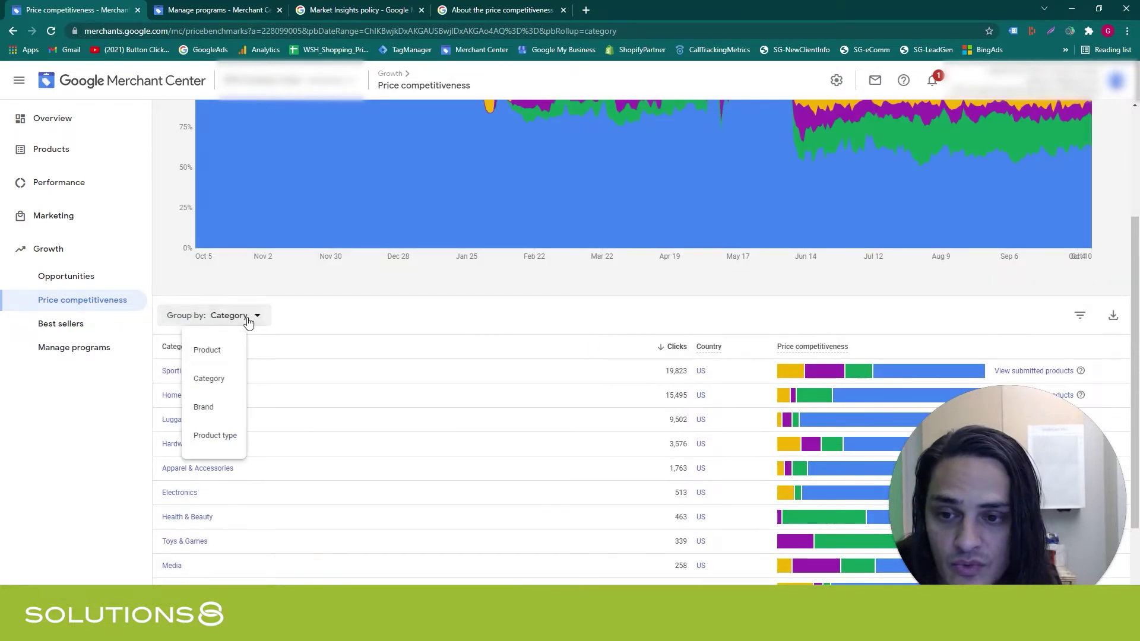
Group by Product and scroll the rows comparing prices to benchmarks, e.g. $166.95 vs $161.17.
{"action": "left_click", "coordinate": [225, 349]}
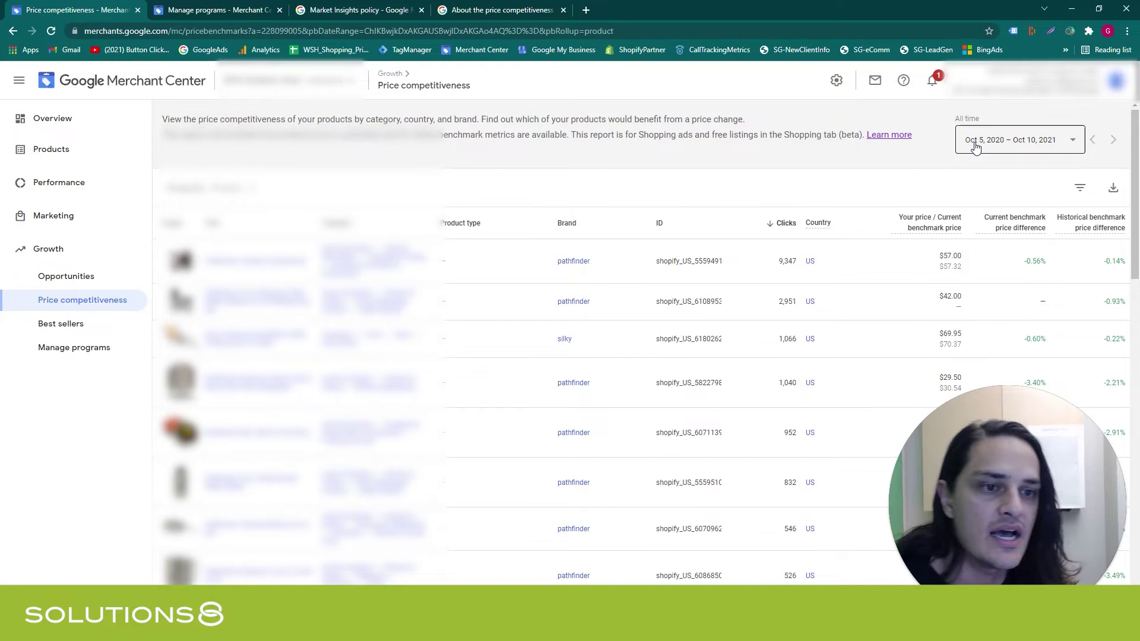
{"action": "scroll", "coordinate": [935, 272], "scroll_direction": "down", "scroll_amount": 4}
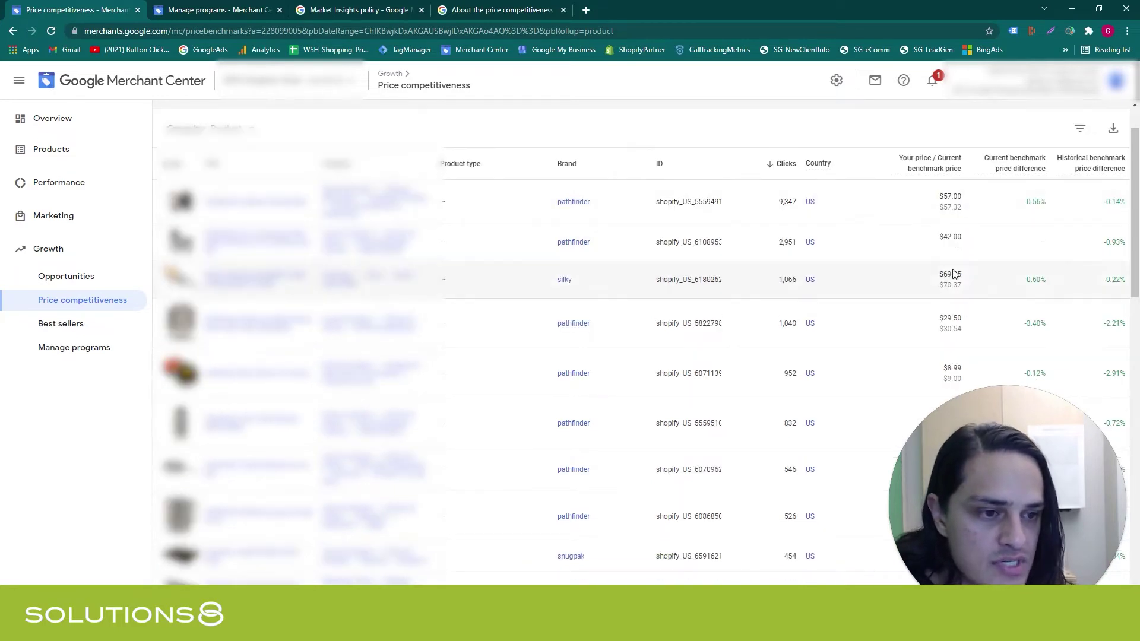
{"action": "scroll", "coordinate": [1036, 259], "scroll_direction": "down", "scroll_amount": 1}
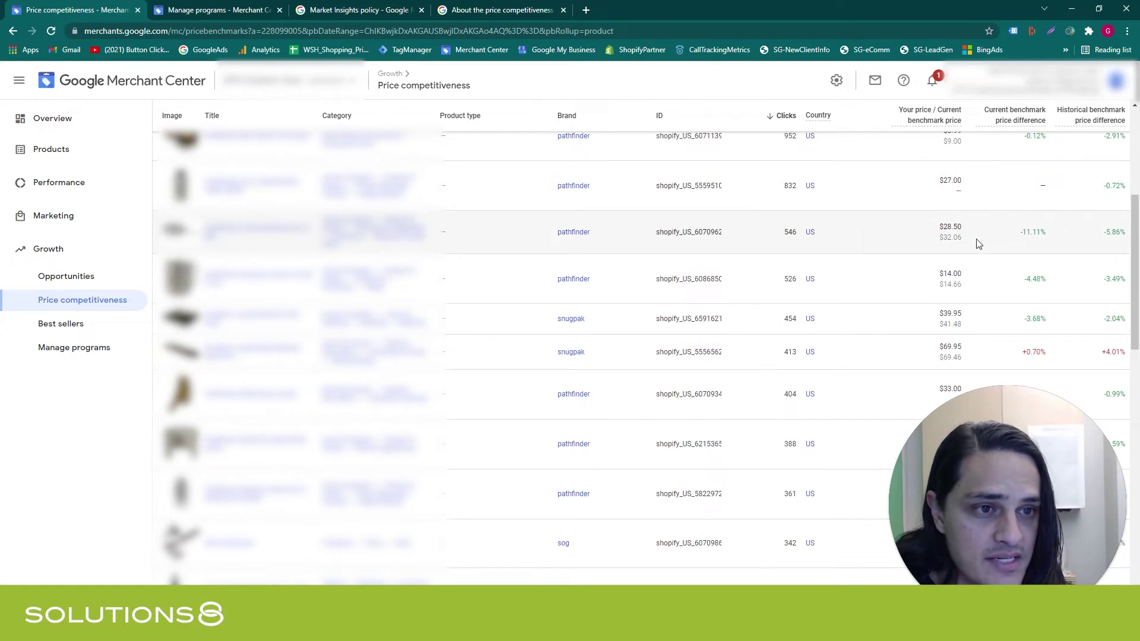
{"action": "scroll", "coordinate": [963, 249], "scroll_direction": "down", "scroll_amount": 1}
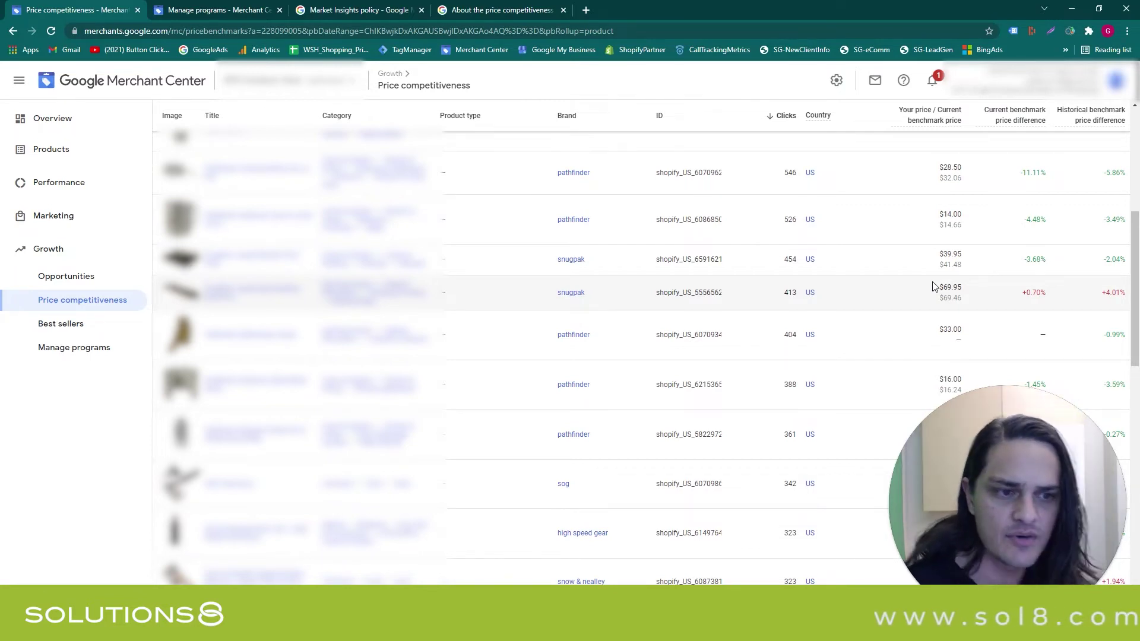
{"action": "scroll", "coordinate": [934, 287], "scroll_direction": "down", "scroll_amount": 5}
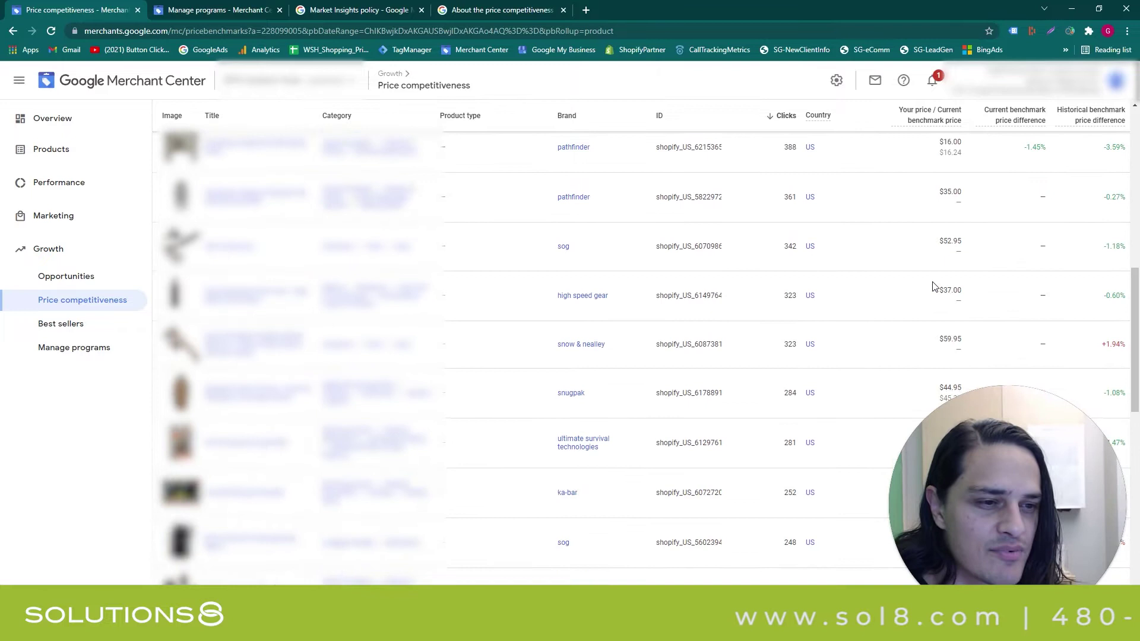
{"action": "scroll", "coordinate": [934, 287], "scroll_direction": "down", "scroll_amount": 3}
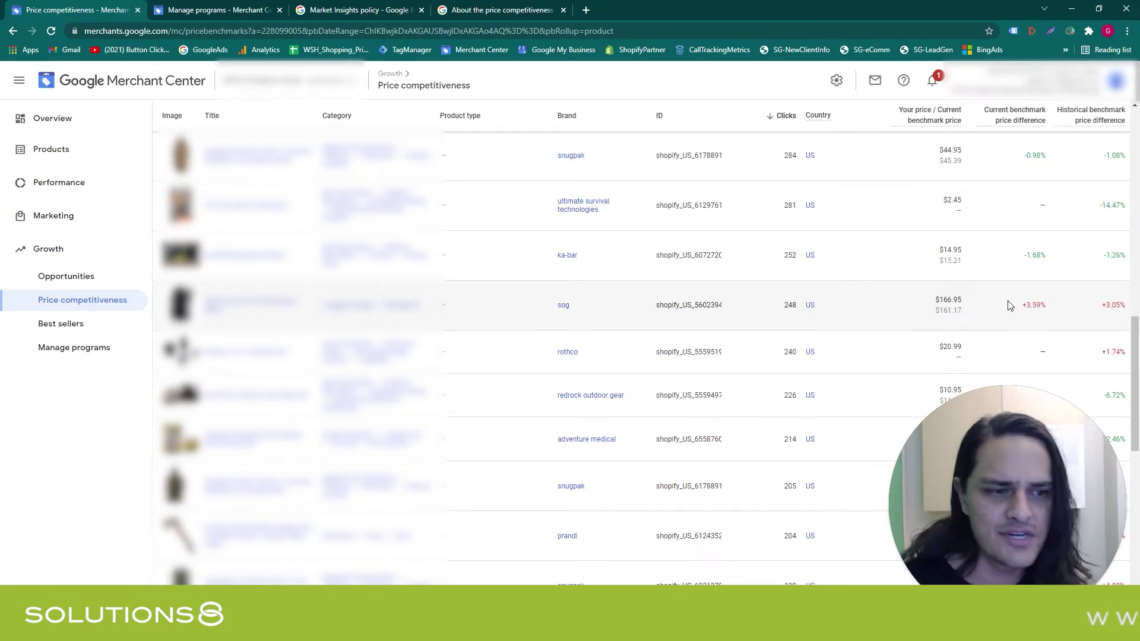
{"action": "scroll", "coordinate": [1010, 305], "scroll_direction": "down", "scroll_amount": 3}
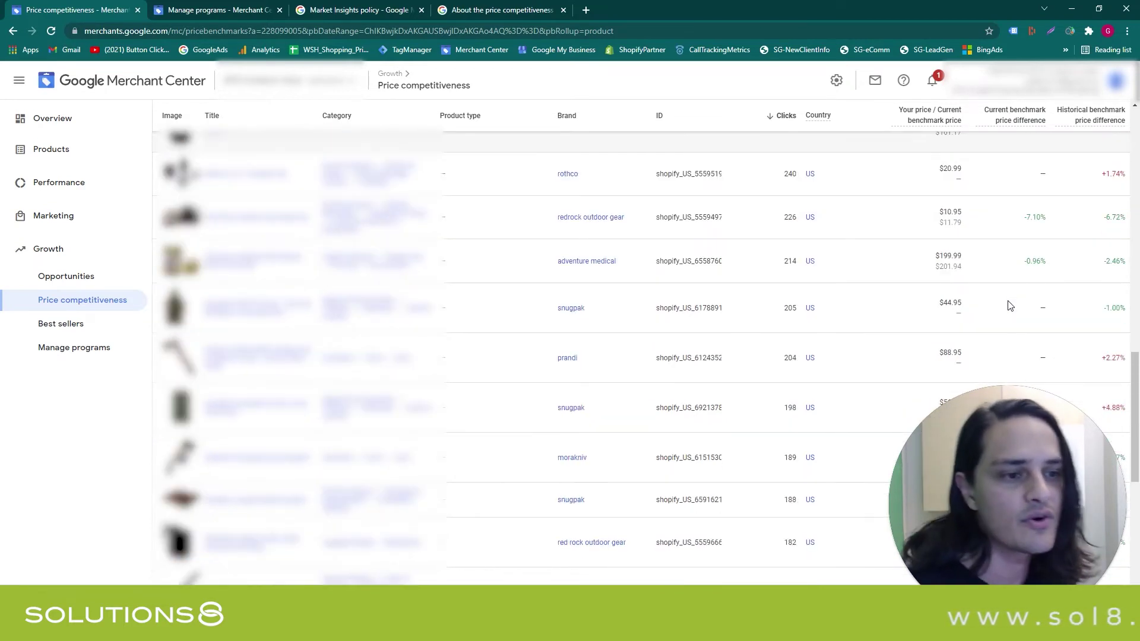
{"action": "scroll", "coordinate": [1010, 305], "scroll_direction": "down", "scroll_amount": 1}
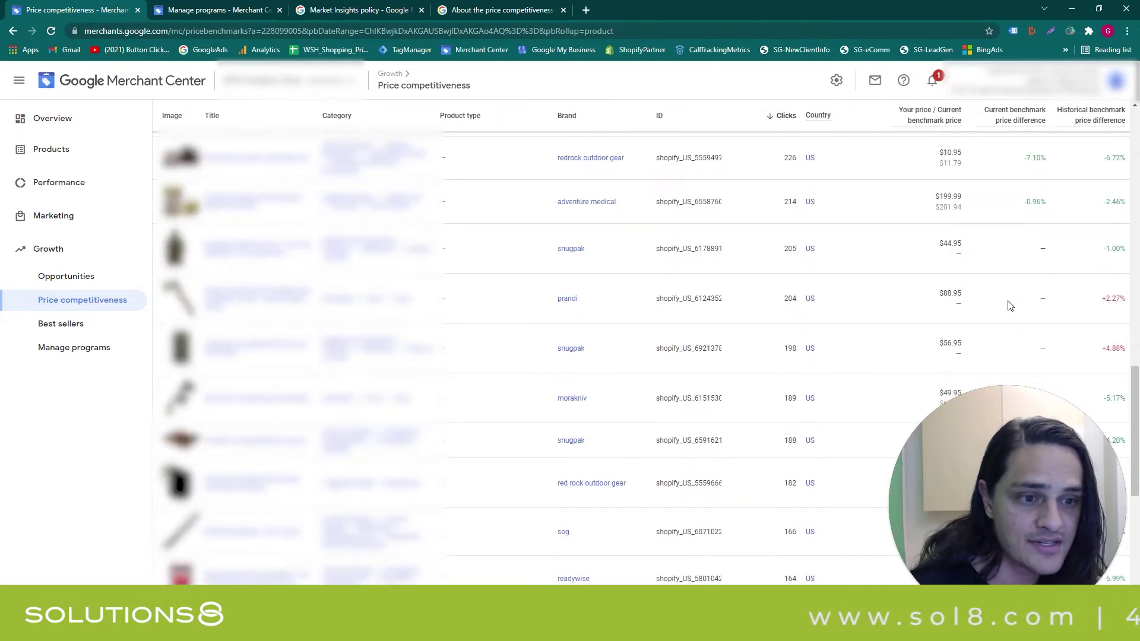
{"action": "scroll", "coordinate": [1010, 305], "scroll_direction": "down", "scroll_amount": 1}
{"action": "scroll", "coordinate": [1010, 305], "scroll_direction": "down", "scroll_amount": 4}
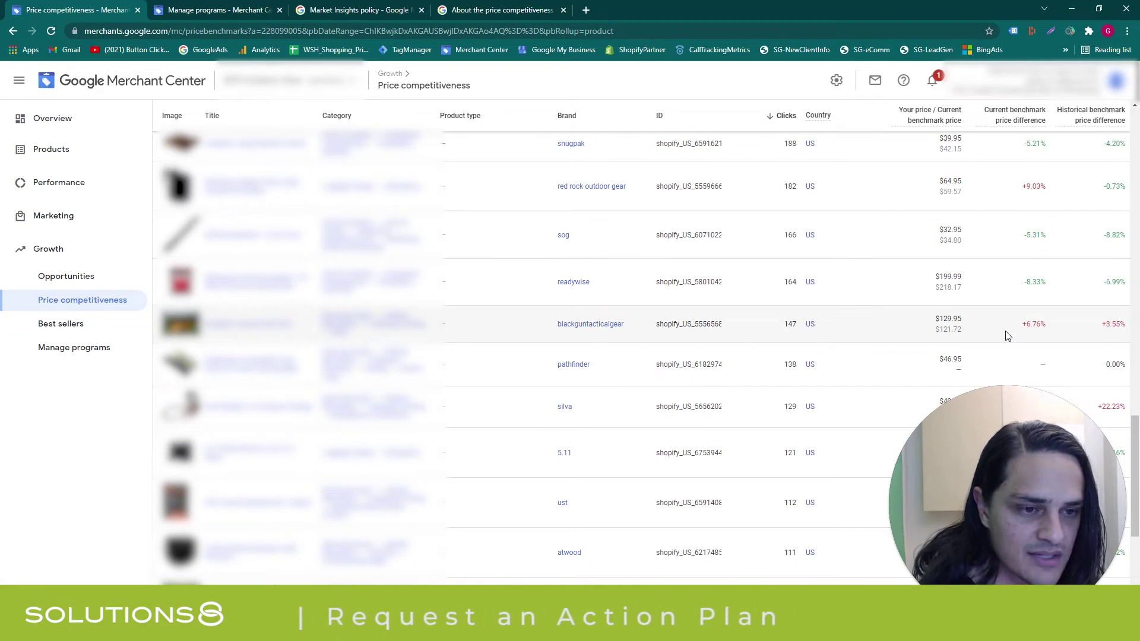
{"action": "scroll", "coordinate": [1007, 336], "scroll_direction": "down", "scroll_amount": 1}
{"action": "scroll", "coordinate": [1008, 336], "scroll_direction": "down", "scroll_amount": 1}
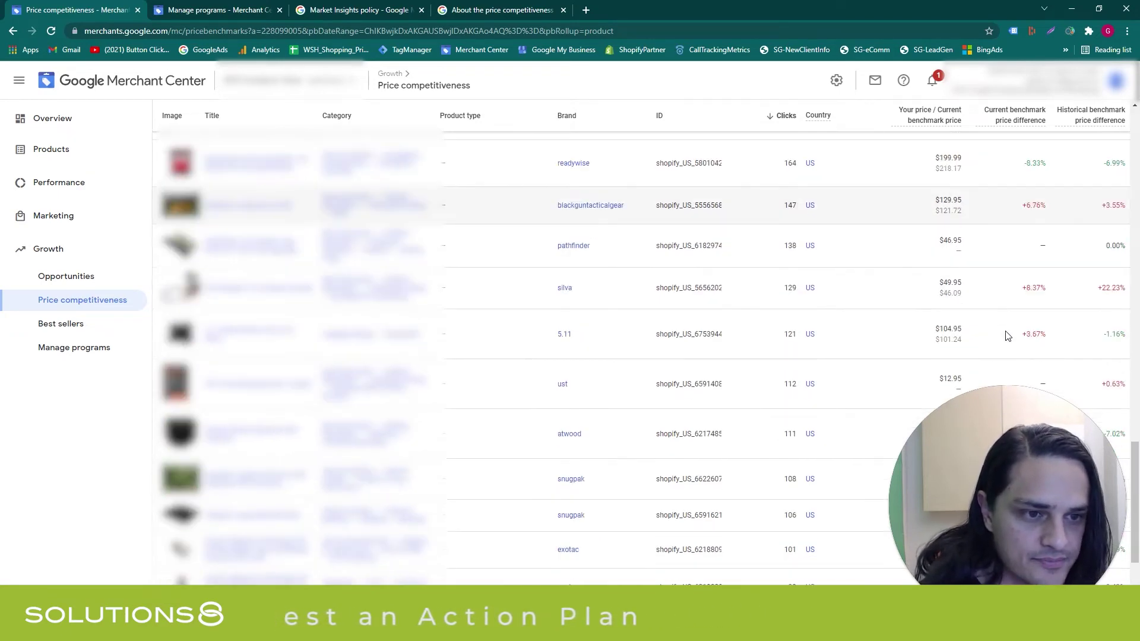
{"action": "scroll", "coordinate": [1008, 336], "scroll_direction": "down", "scroll_amount": 1}
{"action": "scroll", "coordinate": [1007, 336], "scroll_direction": "up", "scroll_amount": 10}
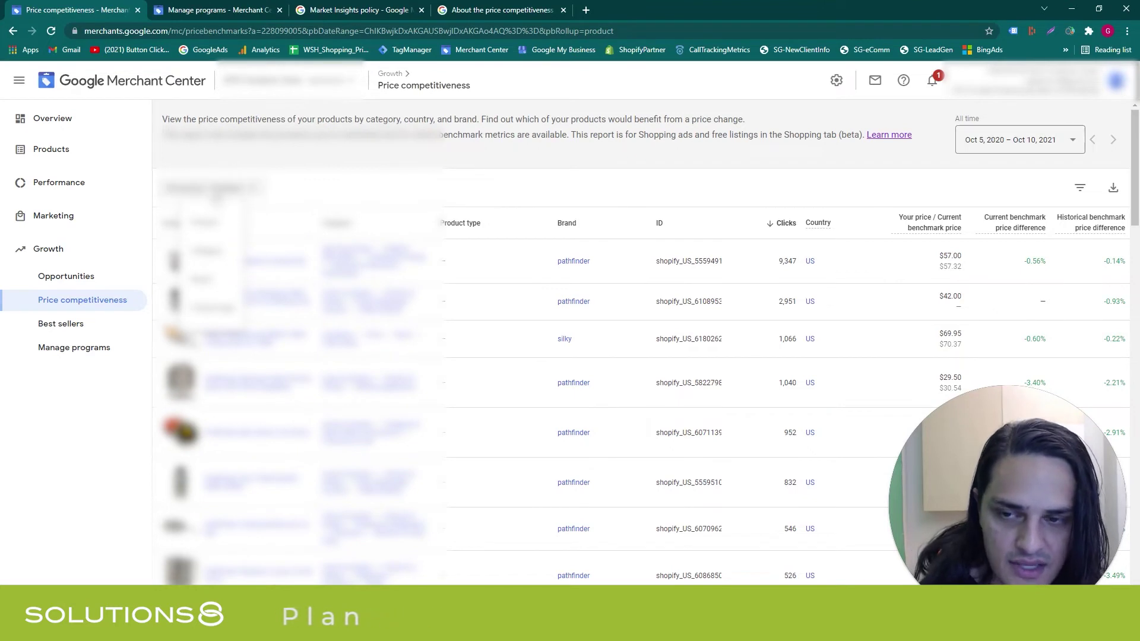
Choose Product type in Group by, restoring the benchmark price tiles and chart.
{"action": "left_click", "coordinate": [232, 306]}
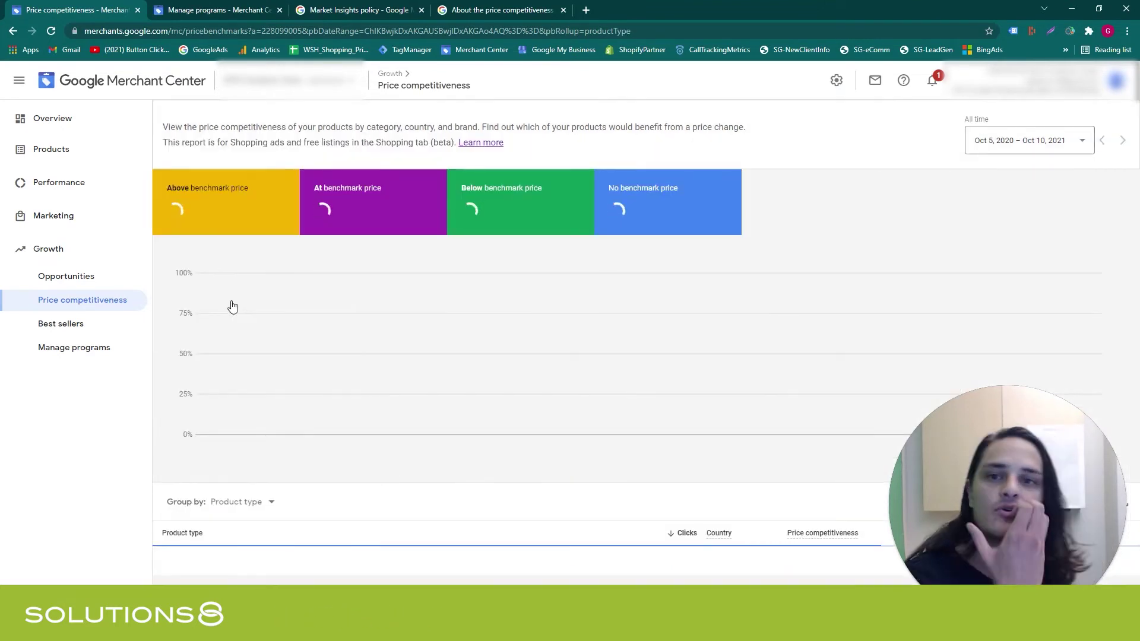